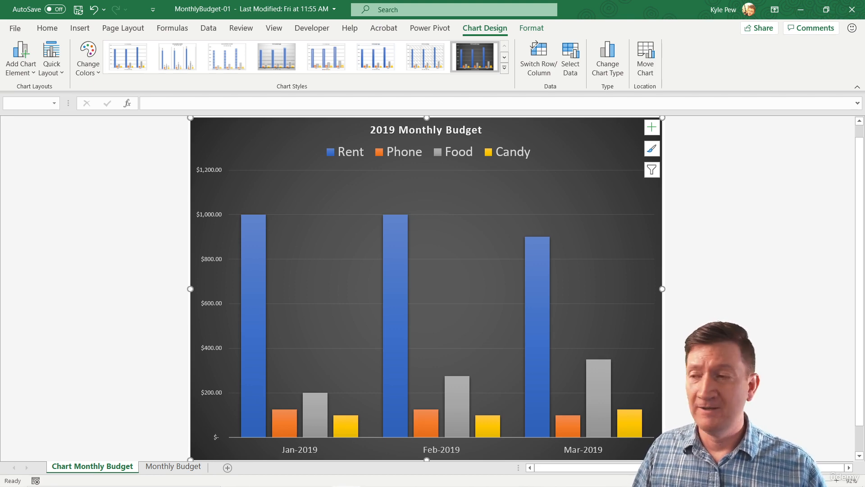
Step: Insert a 2-D pie chart from the bills and monthly amounts in B4:E9 on the Monthly Budget sheet
click(155, 467)
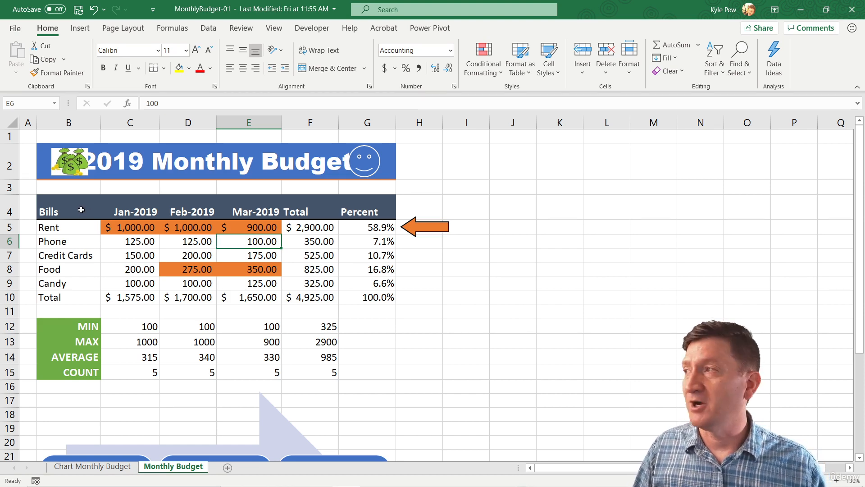
drag(76, 210, 242, 283)
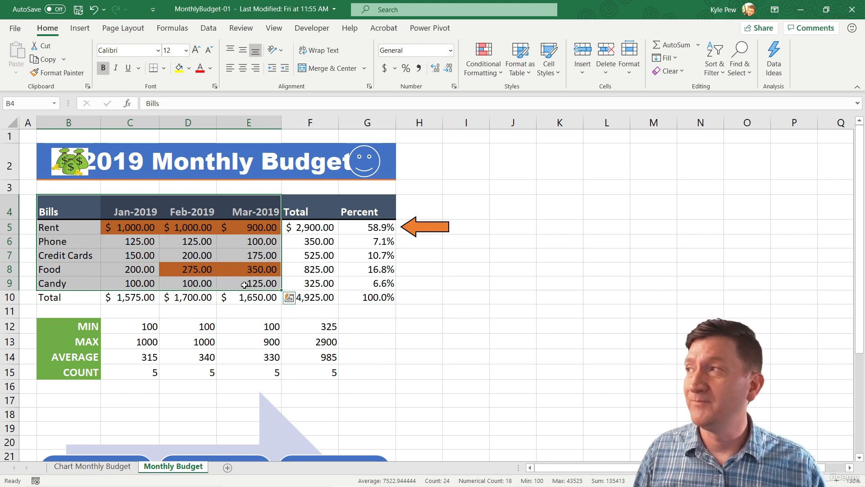
click(81, 34)
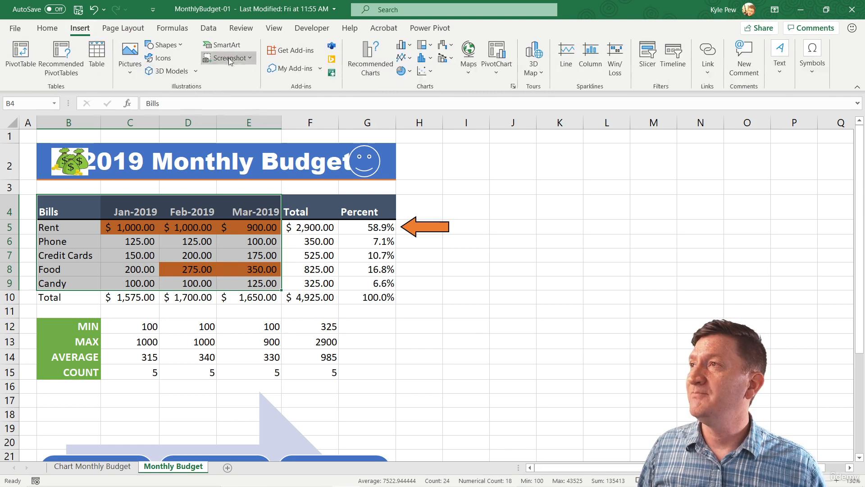
click(410, 72)
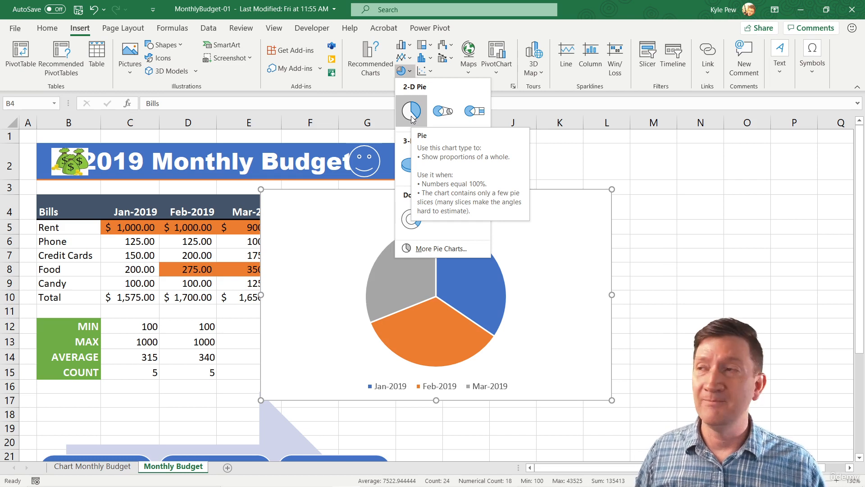
click(411, 111)
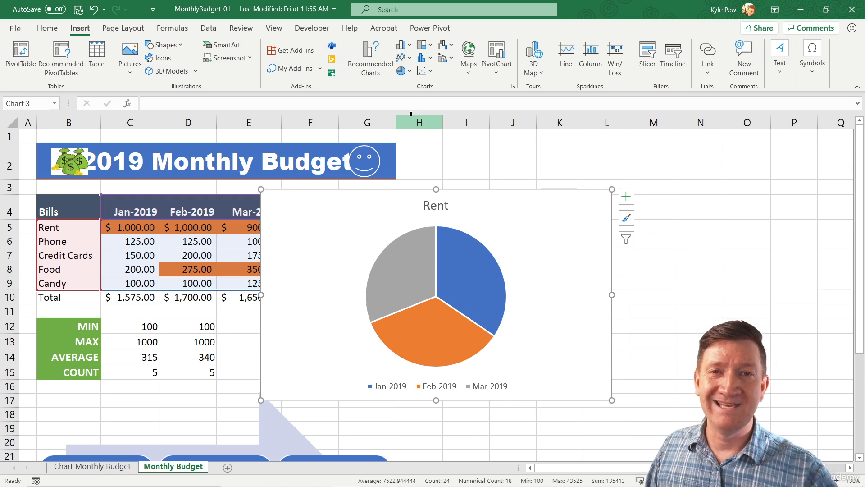
Step: Move the pie chart to the empty cells beside the budget table and switch its rows and columns
drag(502, 204, 642, 151)
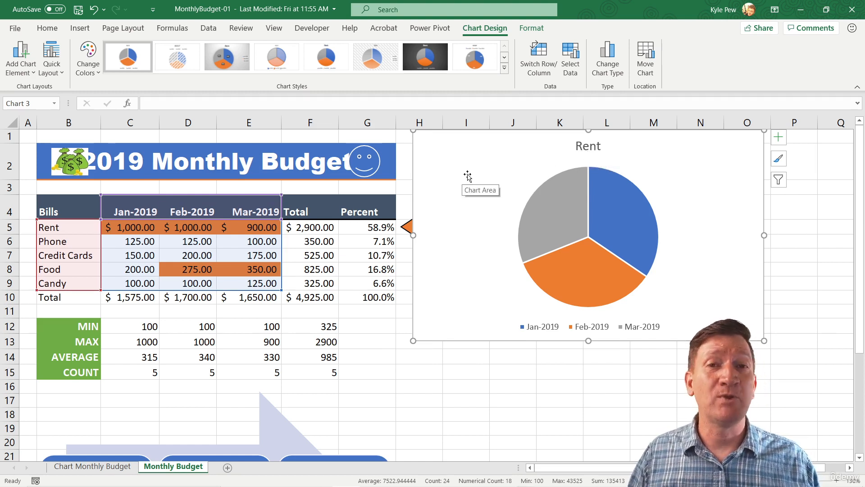
drag(469, 153, 469, 250)
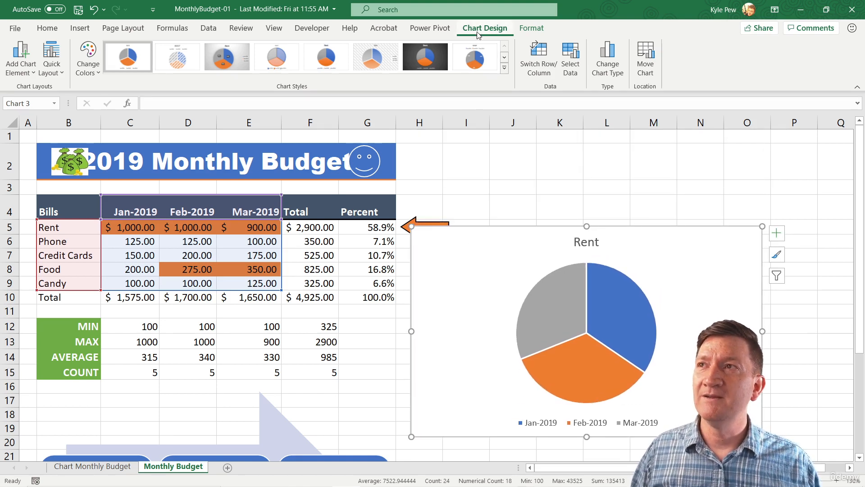
click(534, 73)
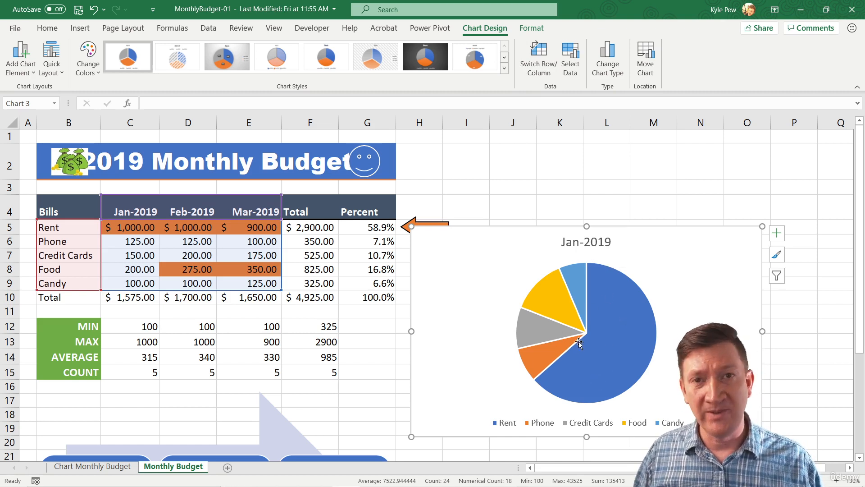
Step: Change the pie chart's data range to the bill names in B4:B9 plus the Feb-2019 column in D4:D9
mouse_move(572, 345)
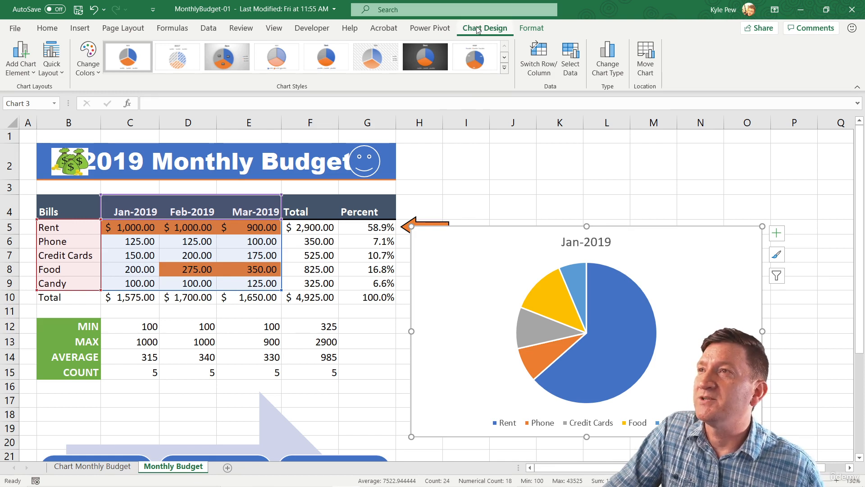
click(571, 74)
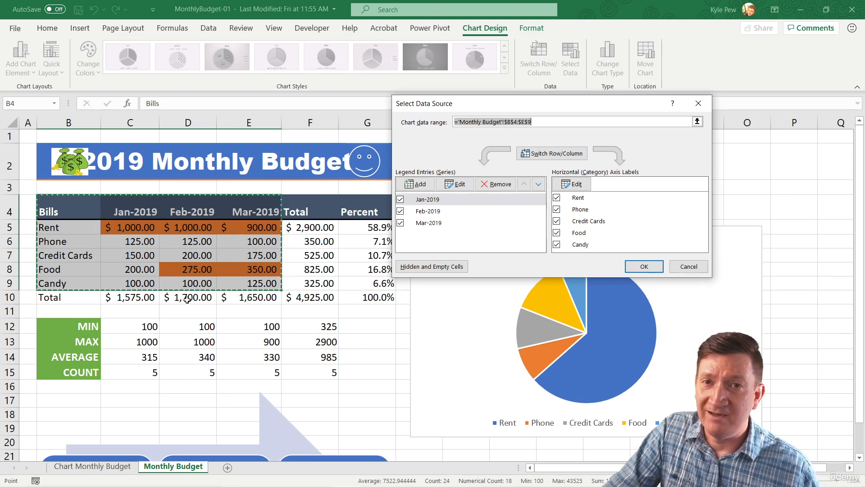
drag(543, 121, 432, 119)
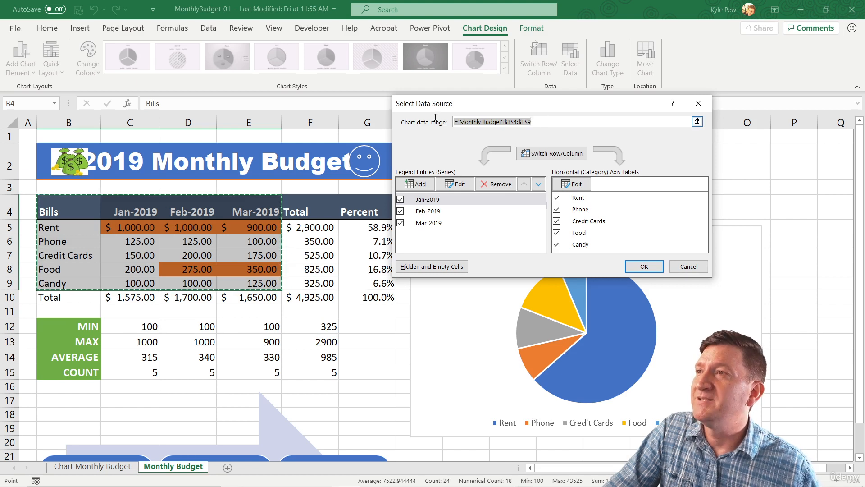
key(BackSpace)
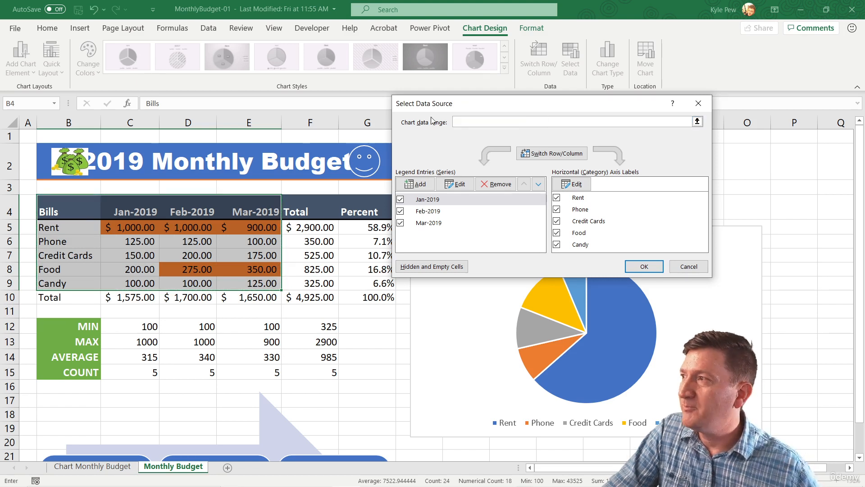
drag(54, 210, 71, 282)
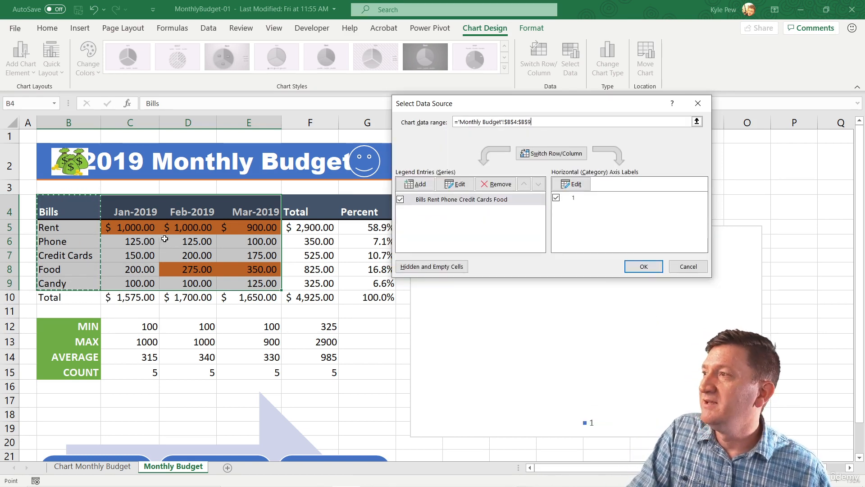
drag(184, 206, 185, 284)
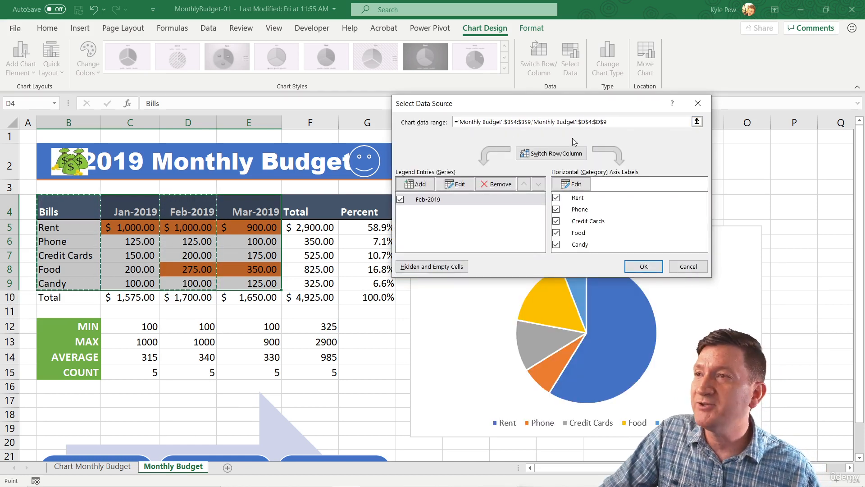
click(644, 268)
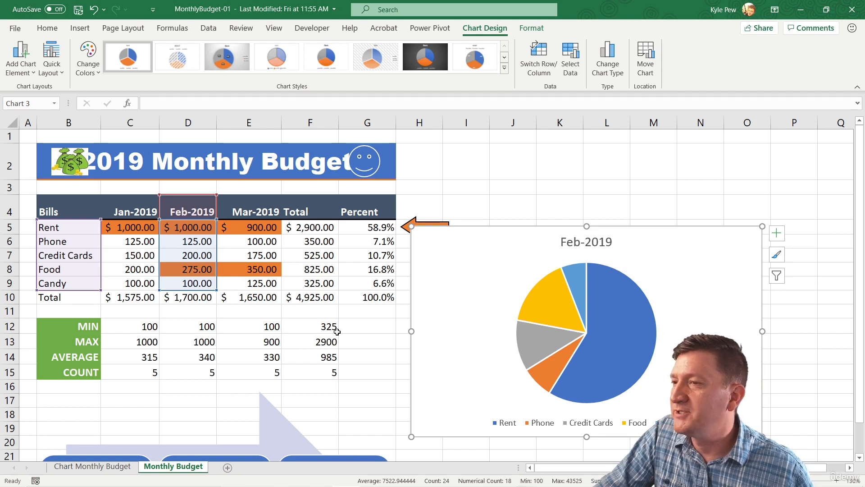
Step: Add data labels to the Feb-2019 pie chart in the Outside End position
mouse_move(535, 343)
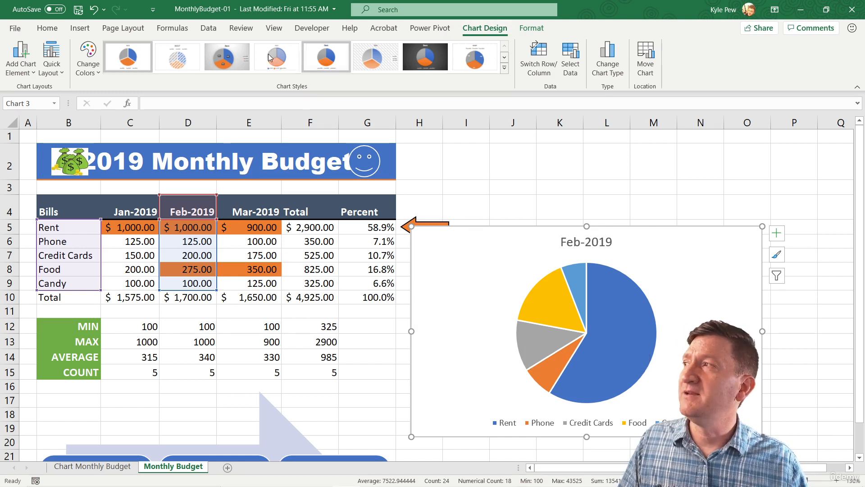
click(27, 71)
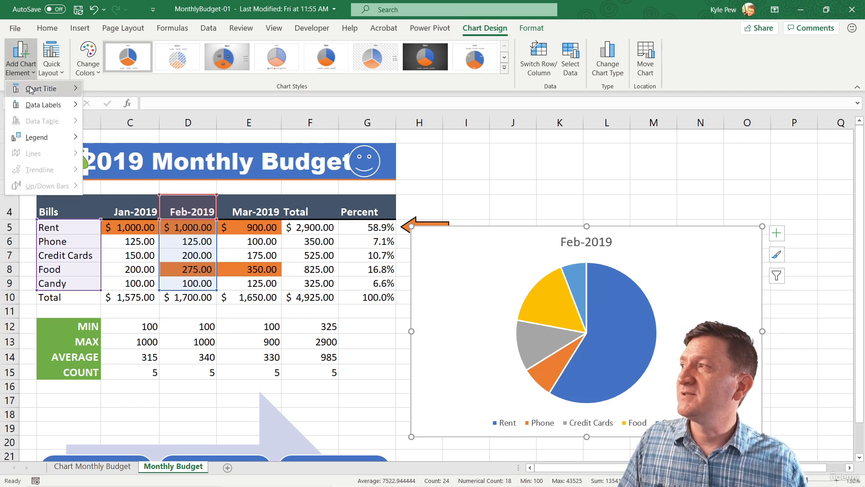
mouse_move(43, 109)
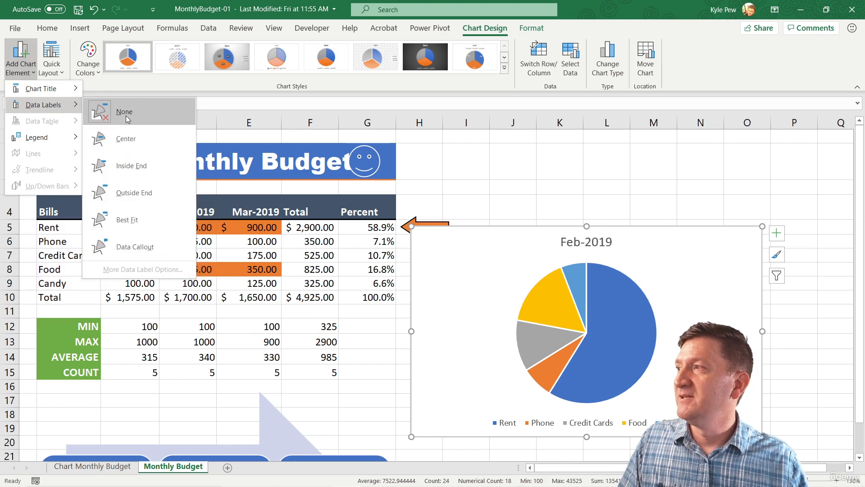
click(134, 193)
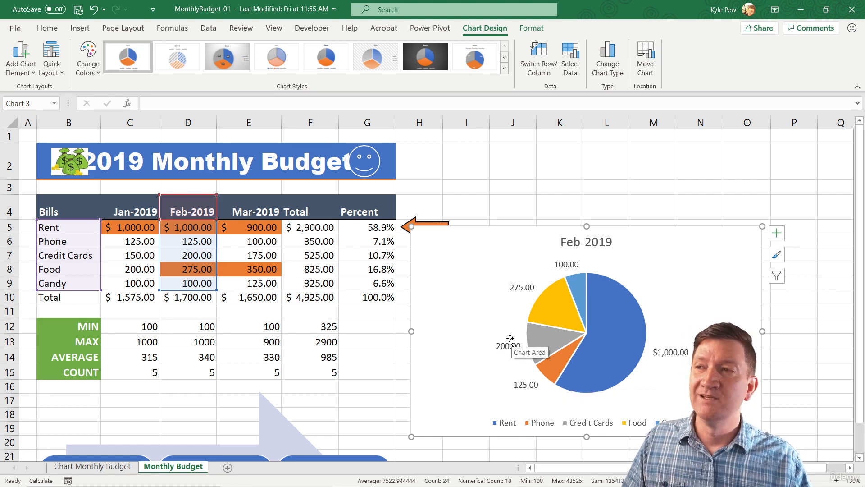
Step: Format the pie chart's data labels to show Percentage instead of Value, and close the formatting options
right_click(517, 289)
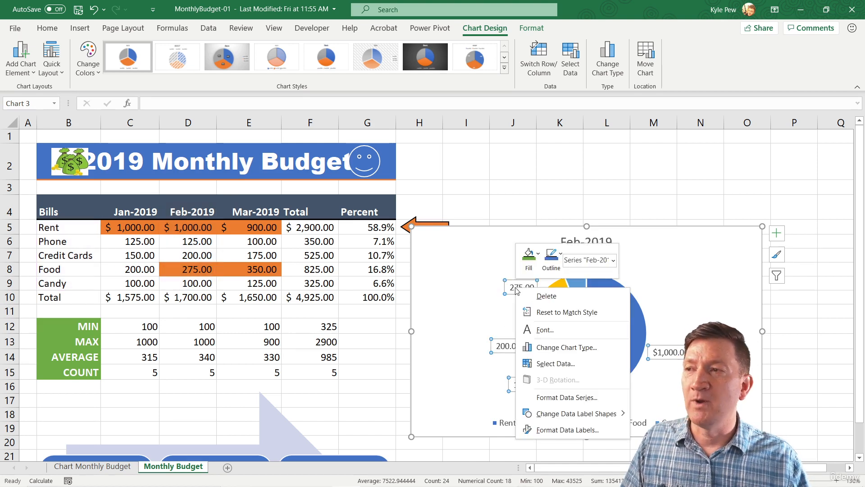
click(564, 431)
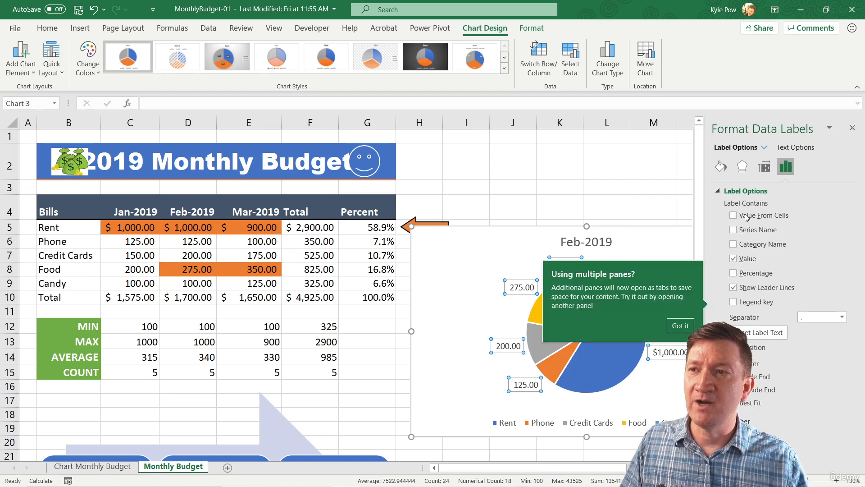
click(681, 326)
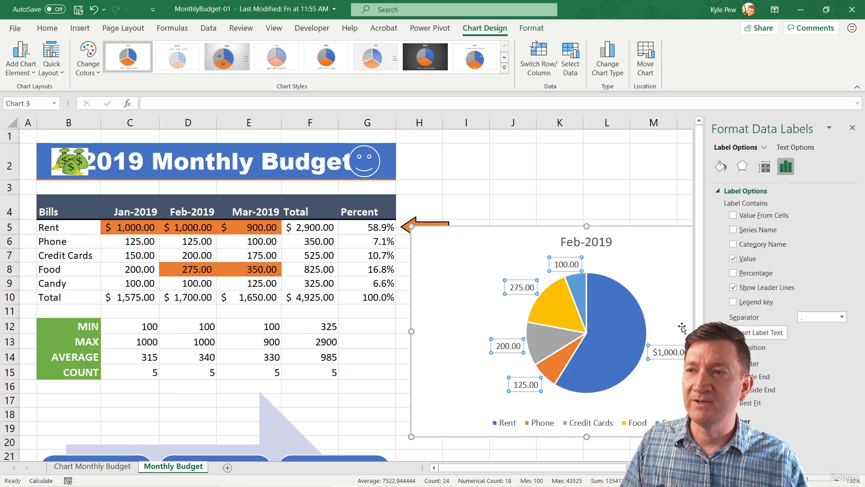
click(733, 259)
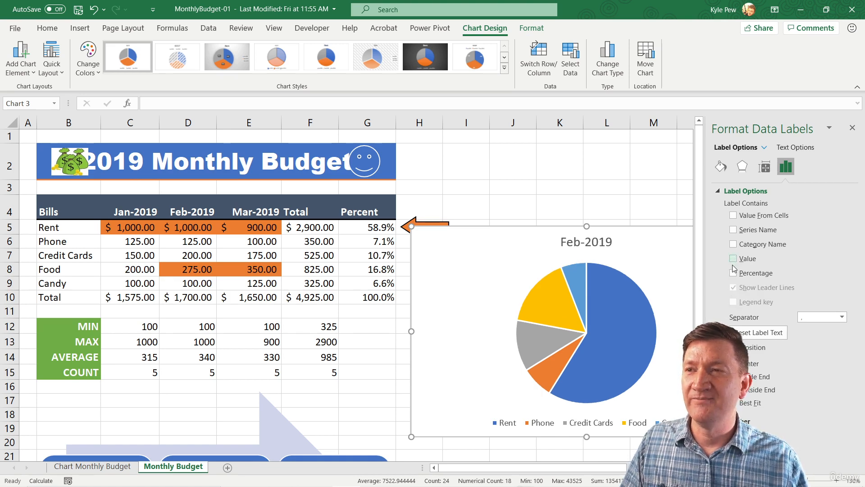
click(734, 273)
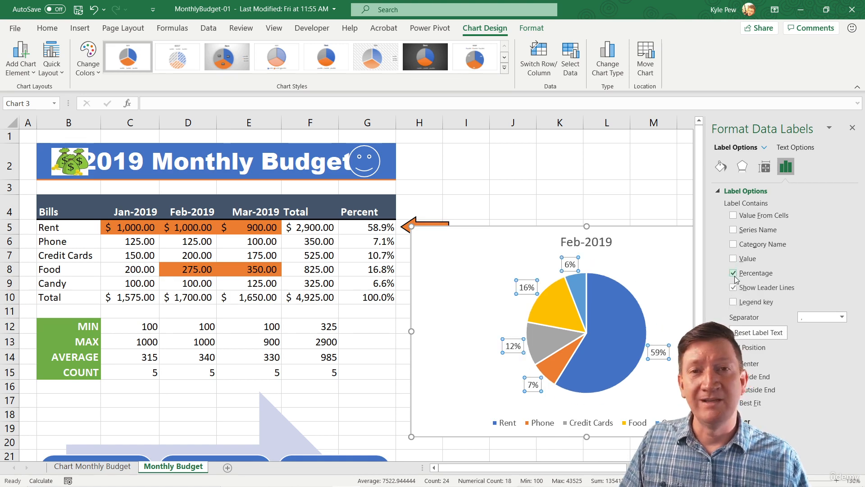
click(733, 258)
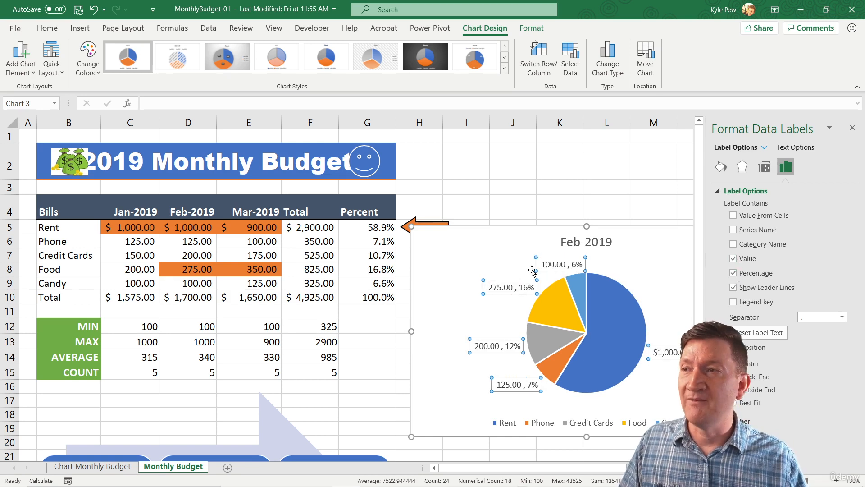
click(734, 259)
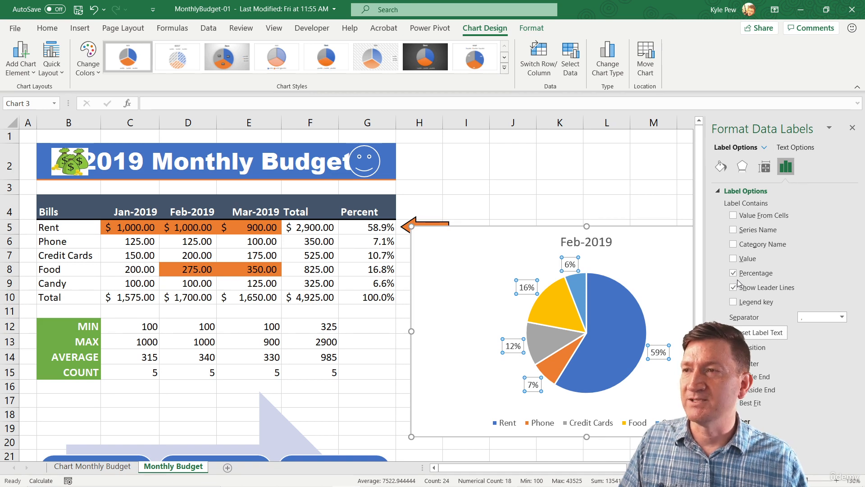
click(852, 129)
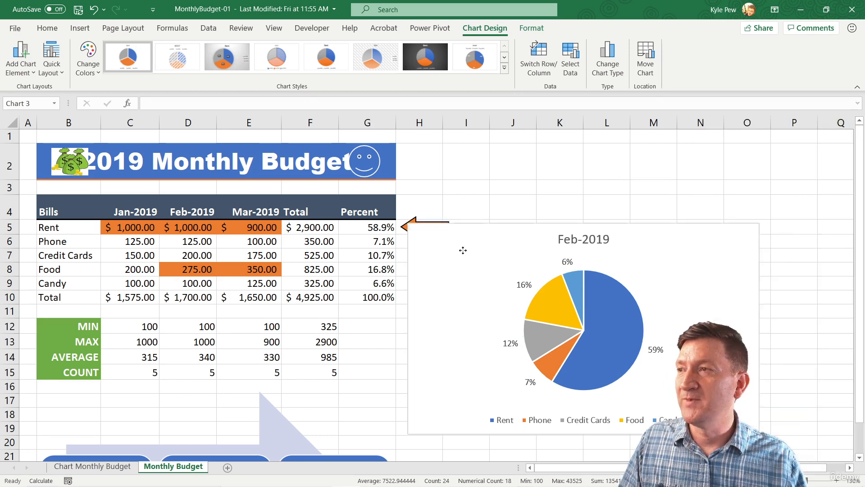
Step: Reposition the chart higher on the sheet and pull all five percentage labels outward from their slices, leaving room for leader lines
drag(417, 195, 412, 173)
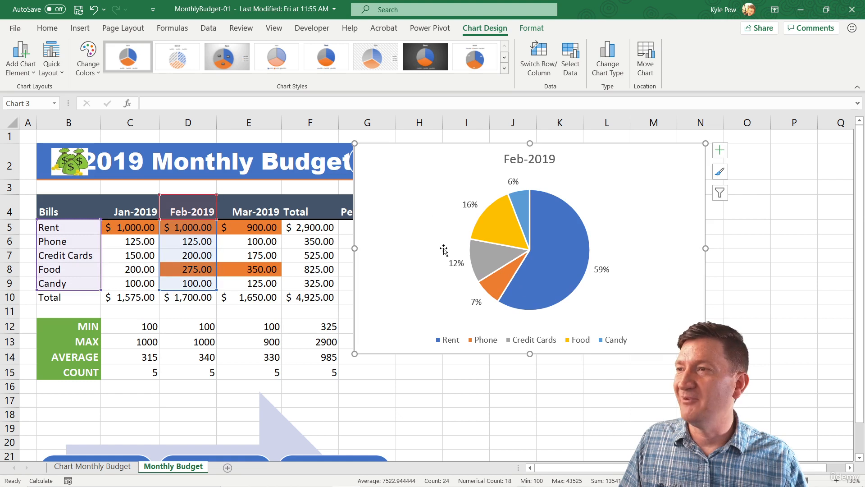
click(453, 266)
click(455, 265)
drag(455, 266, 436, 264)
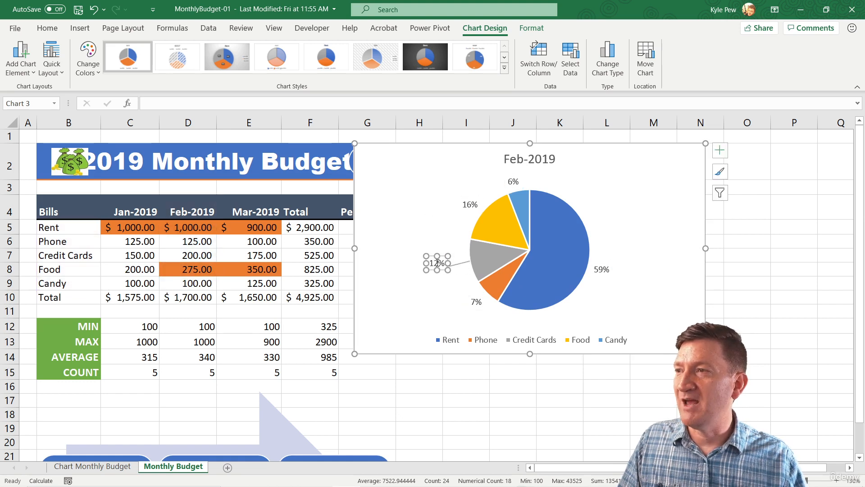
click(473, 199)
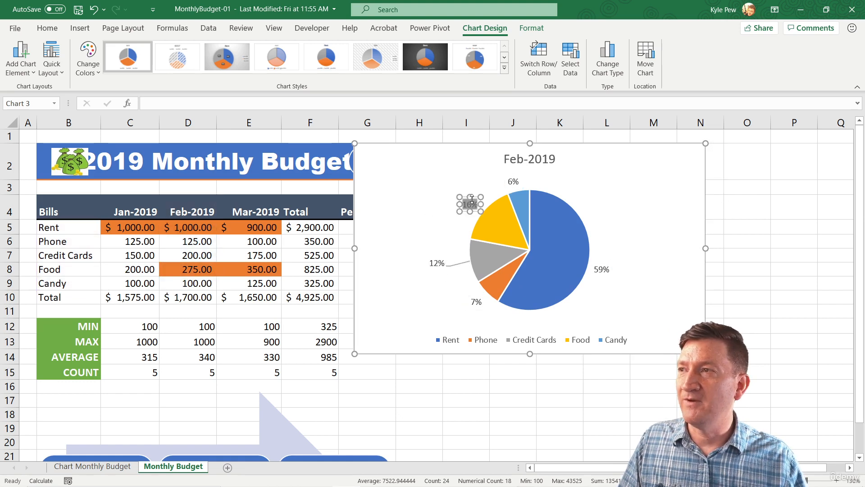
drag(474, 197, 458, 188)
click(516, 177)
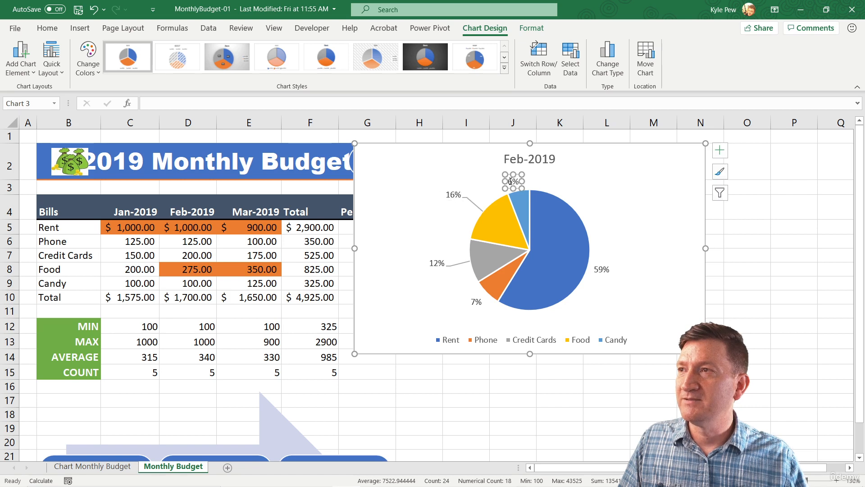
drag(518, 175, 514, 168)
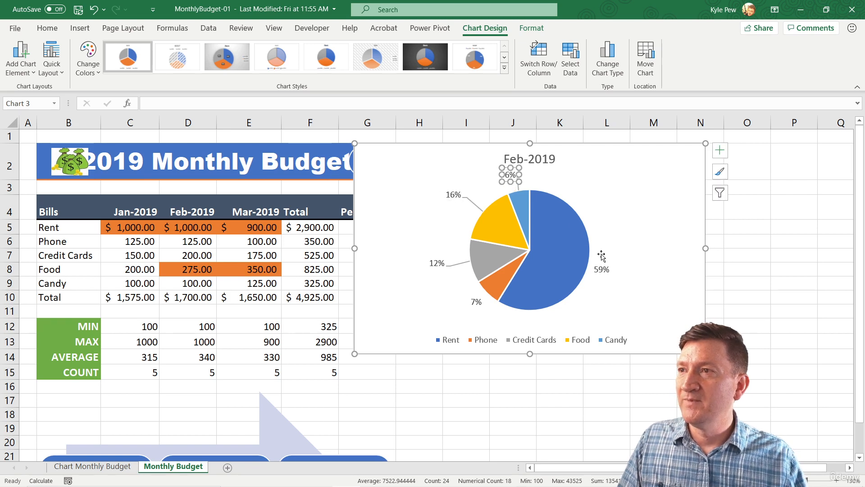
click(601, 269)
drag(601, 269, 615, 262)
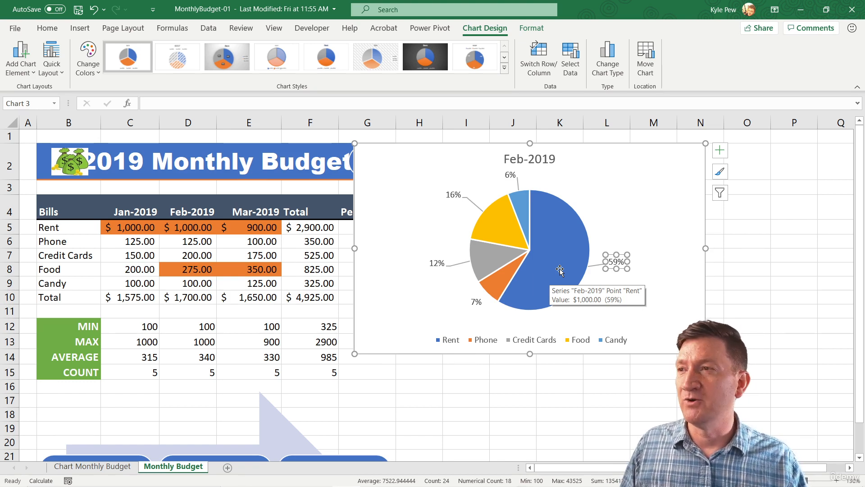
click(477, 304)
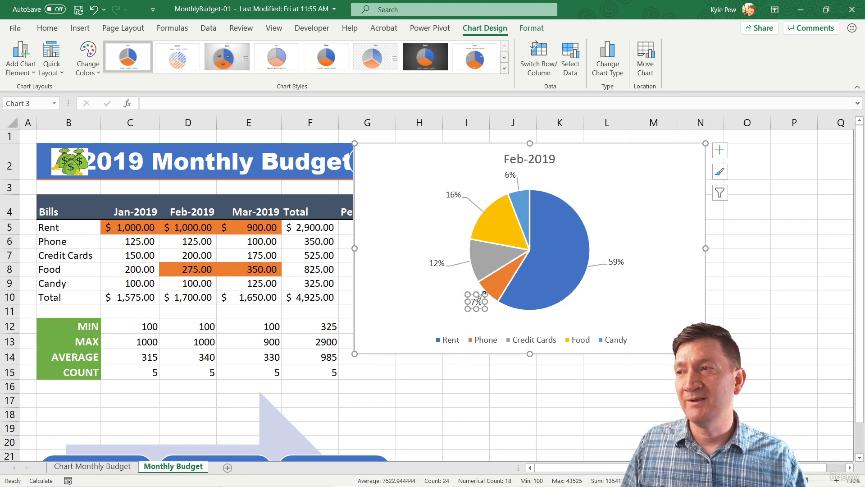
drag(481, 295, 472, 302)
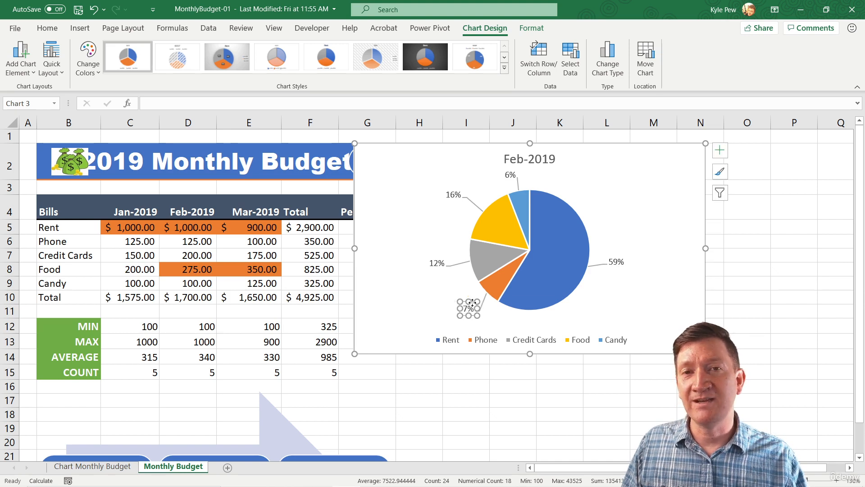